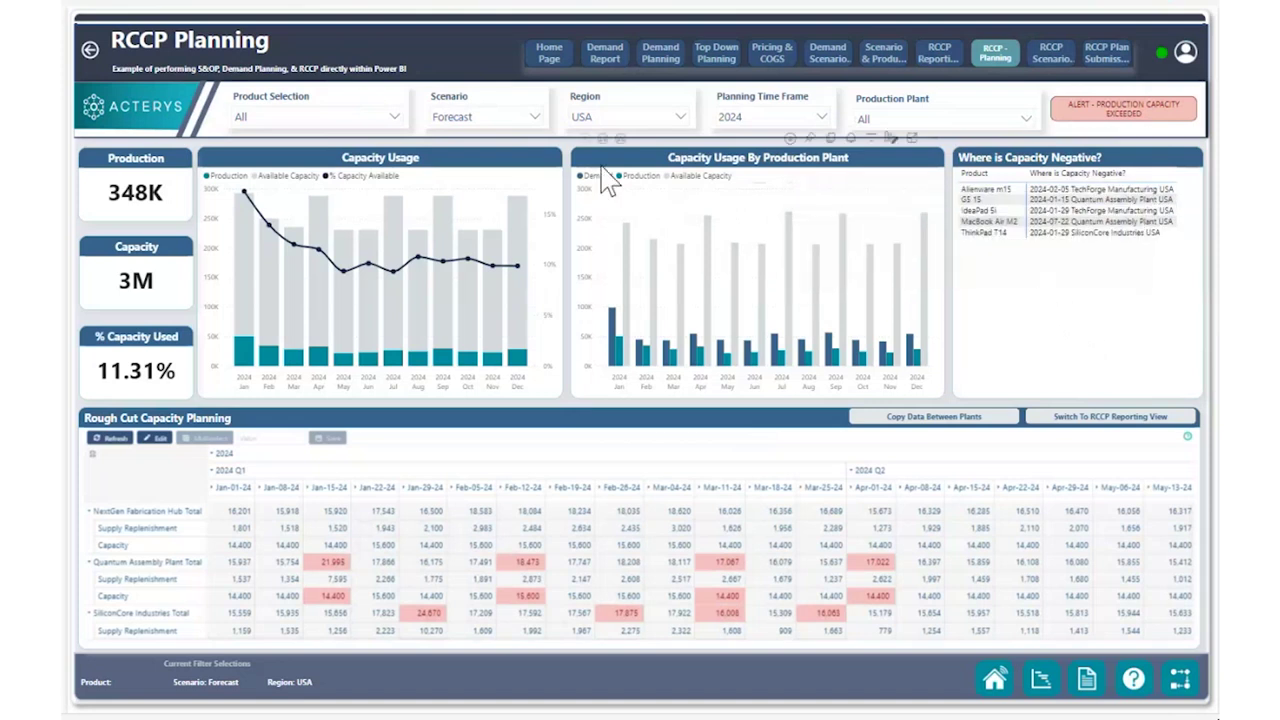
Search the Product Selection slicer for 'G5' and filter to G5 15 under Dell > XPS
click(325, 128)
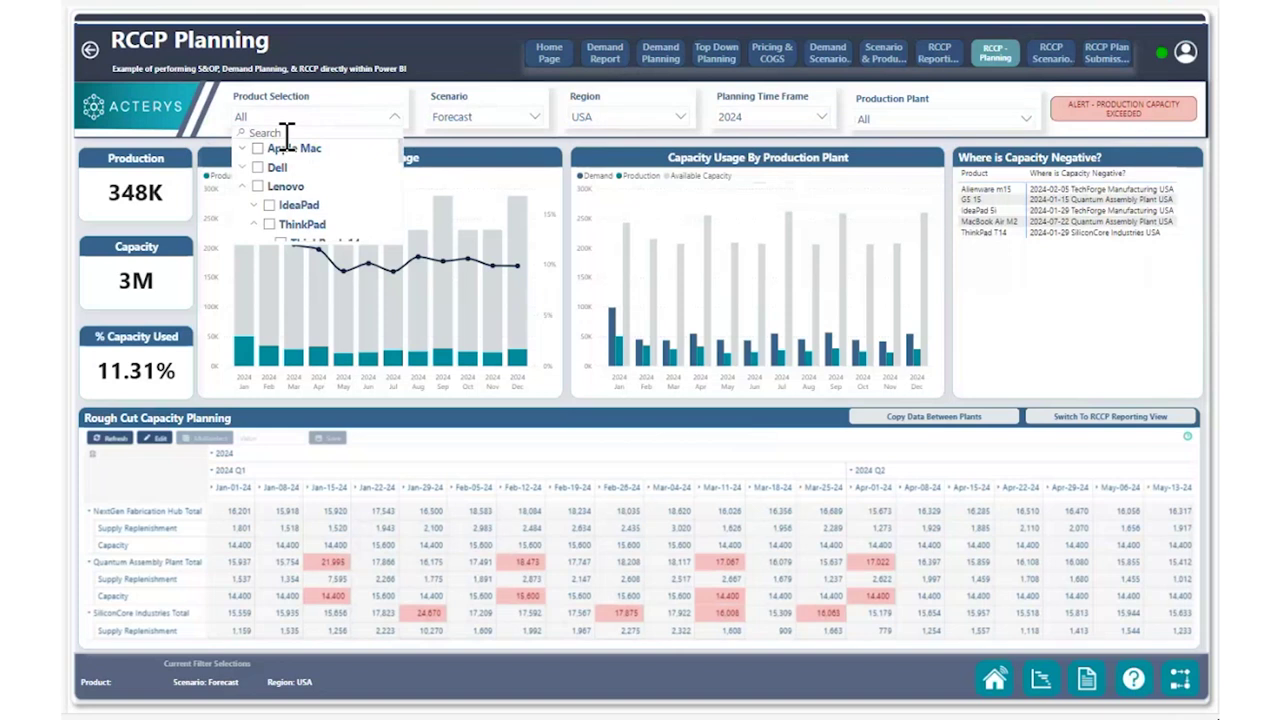
text(GS)
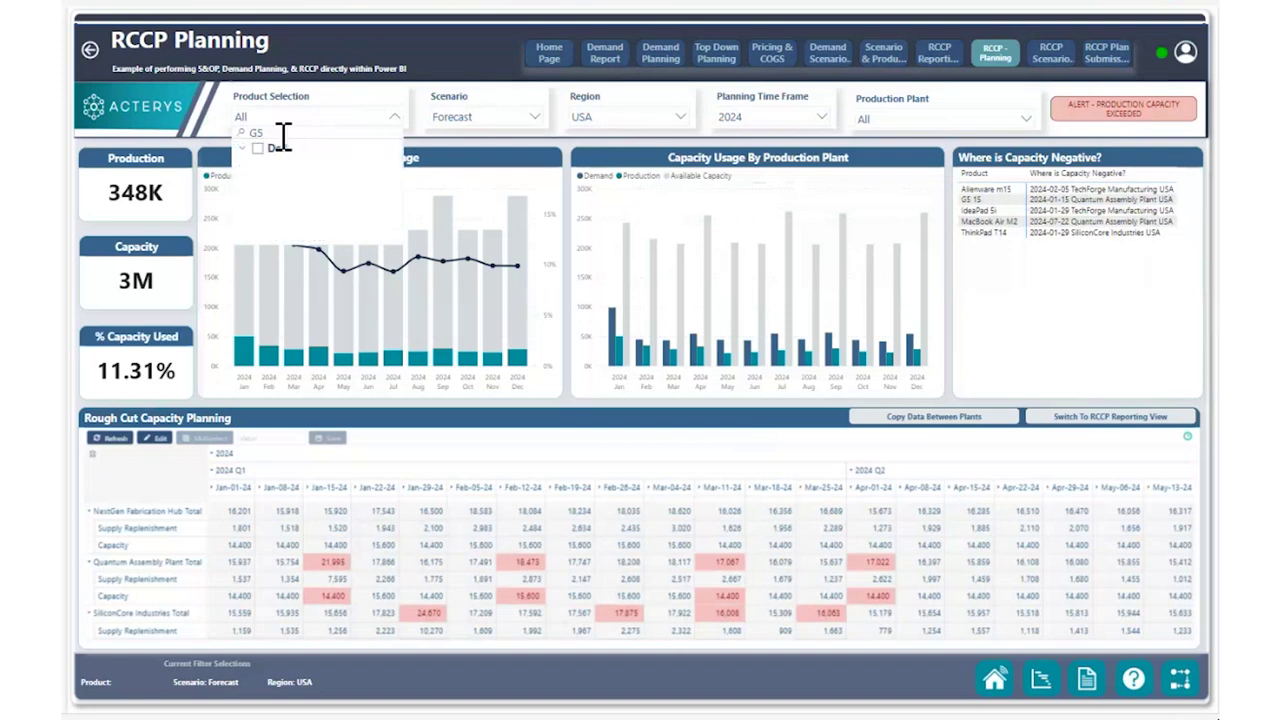
click(240, 149)
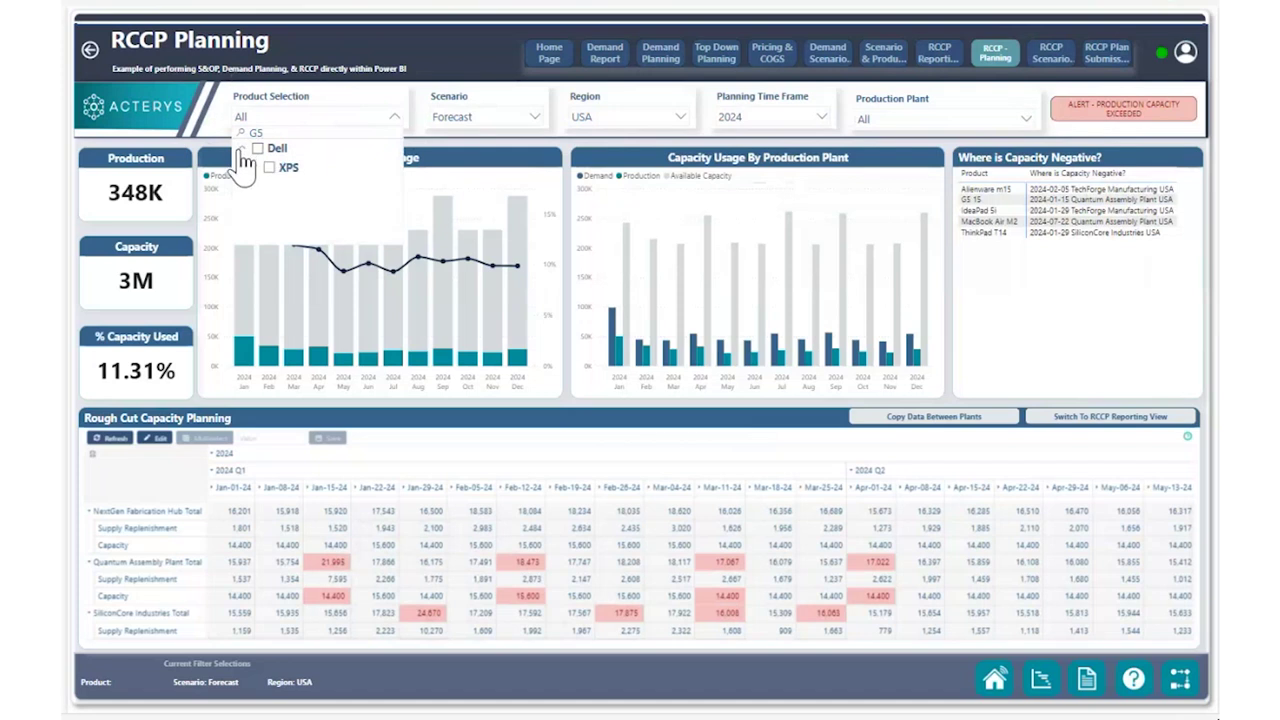
click(254, 168)
click(284, 188)
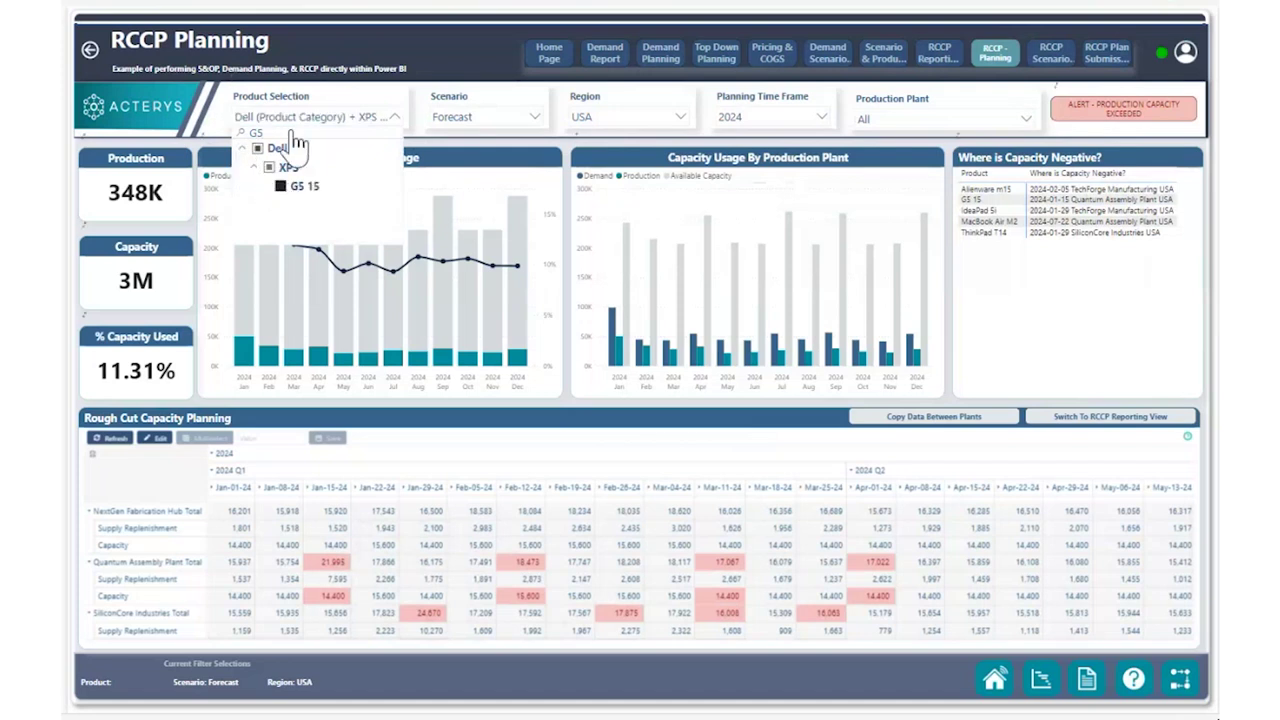
click(292, 117)
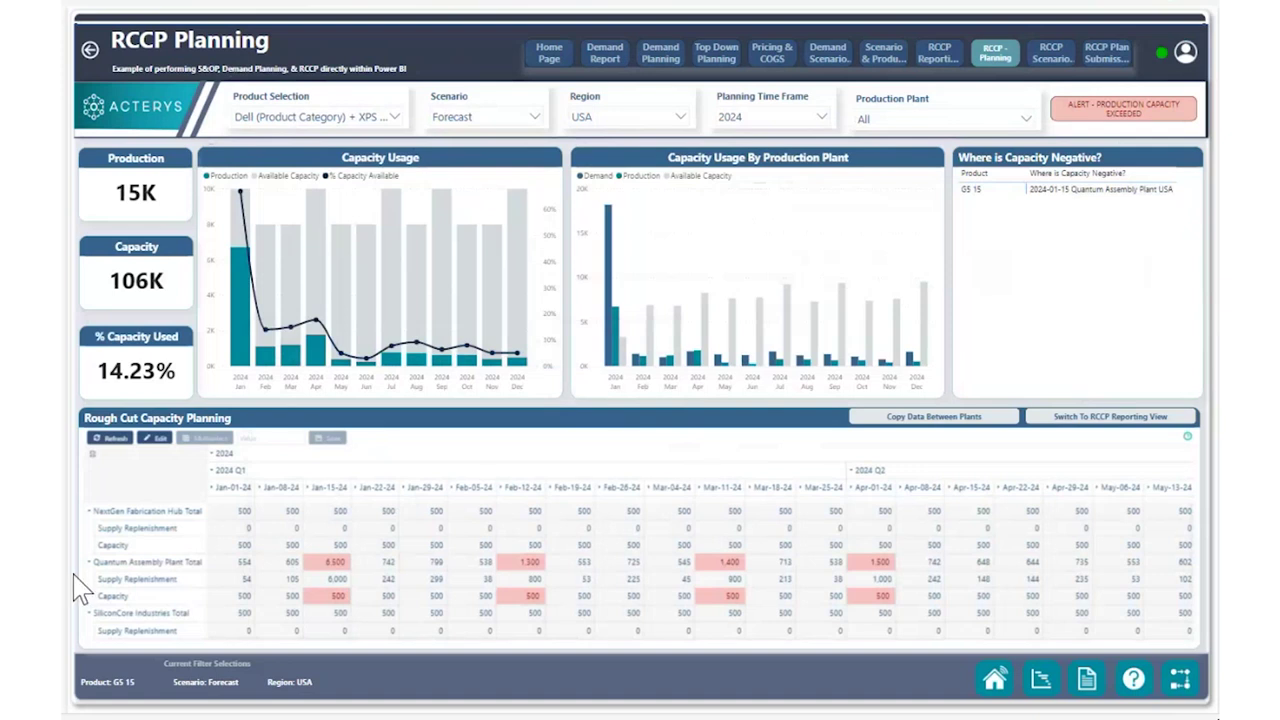
scroll(94, 588, down, 2)
scroll(90, 564, up, 2)
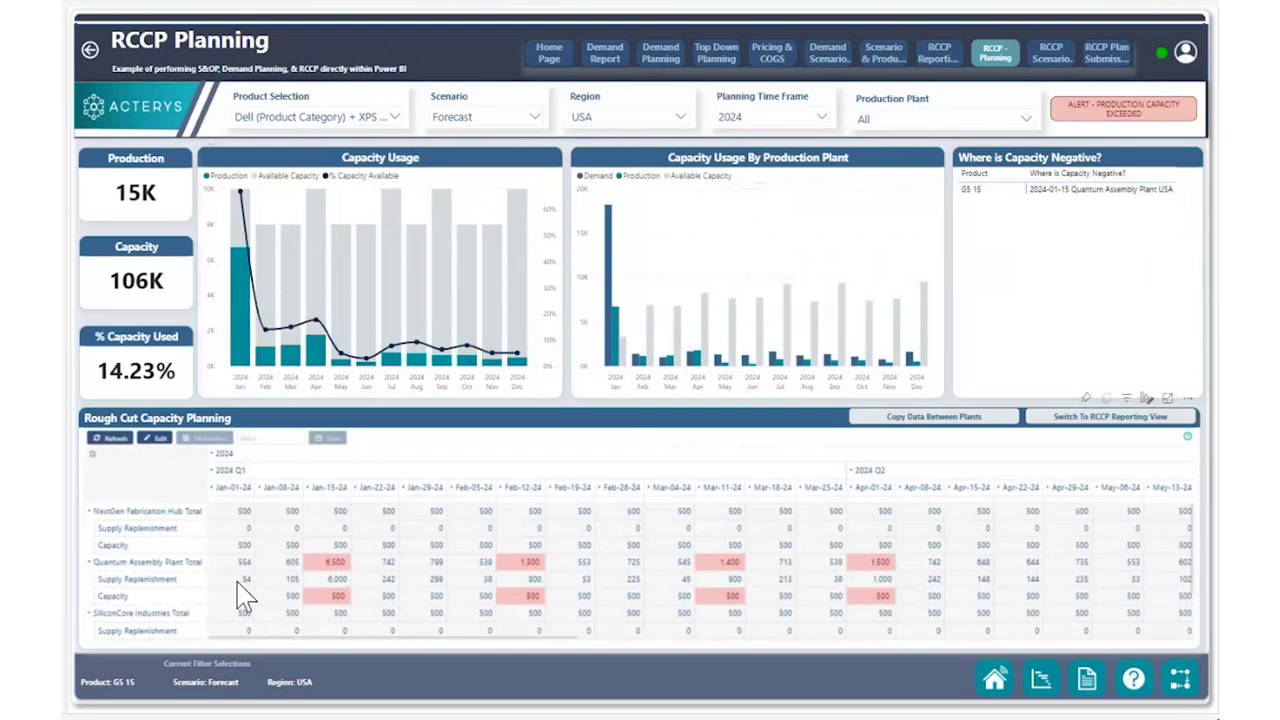
scroll(118, 590, down, 2)
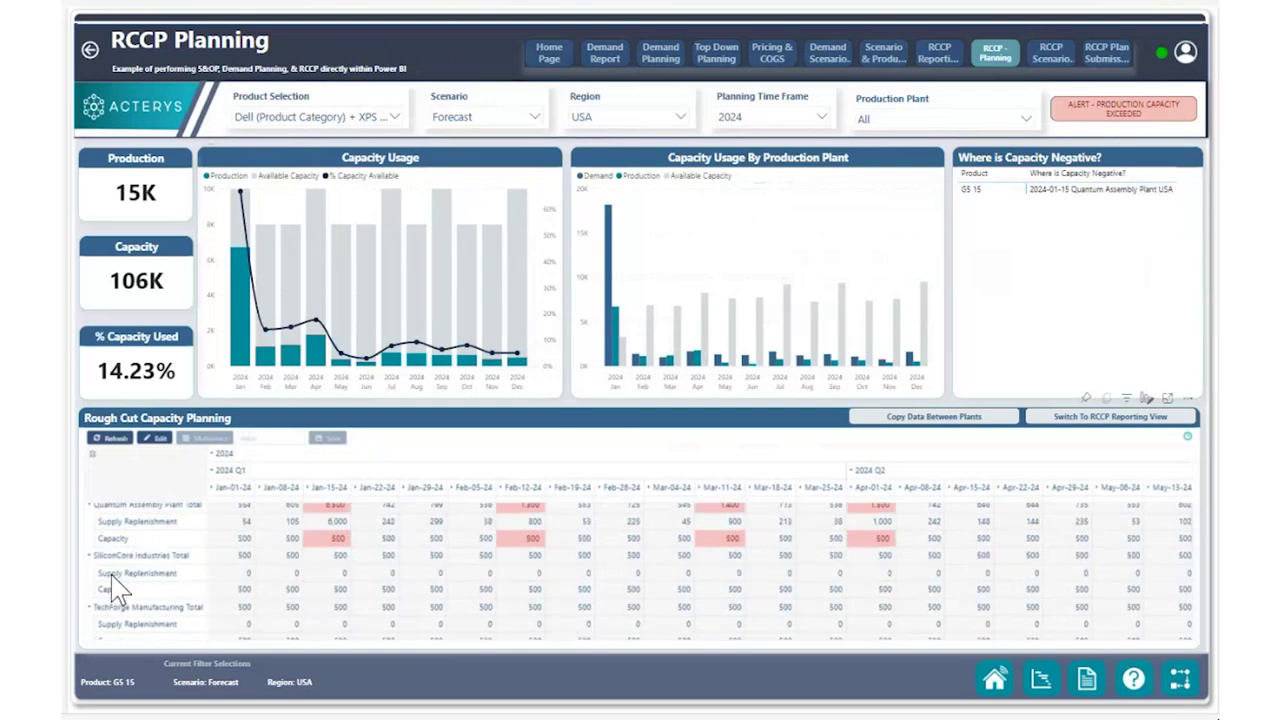
scroll(118, 590, up, 2)
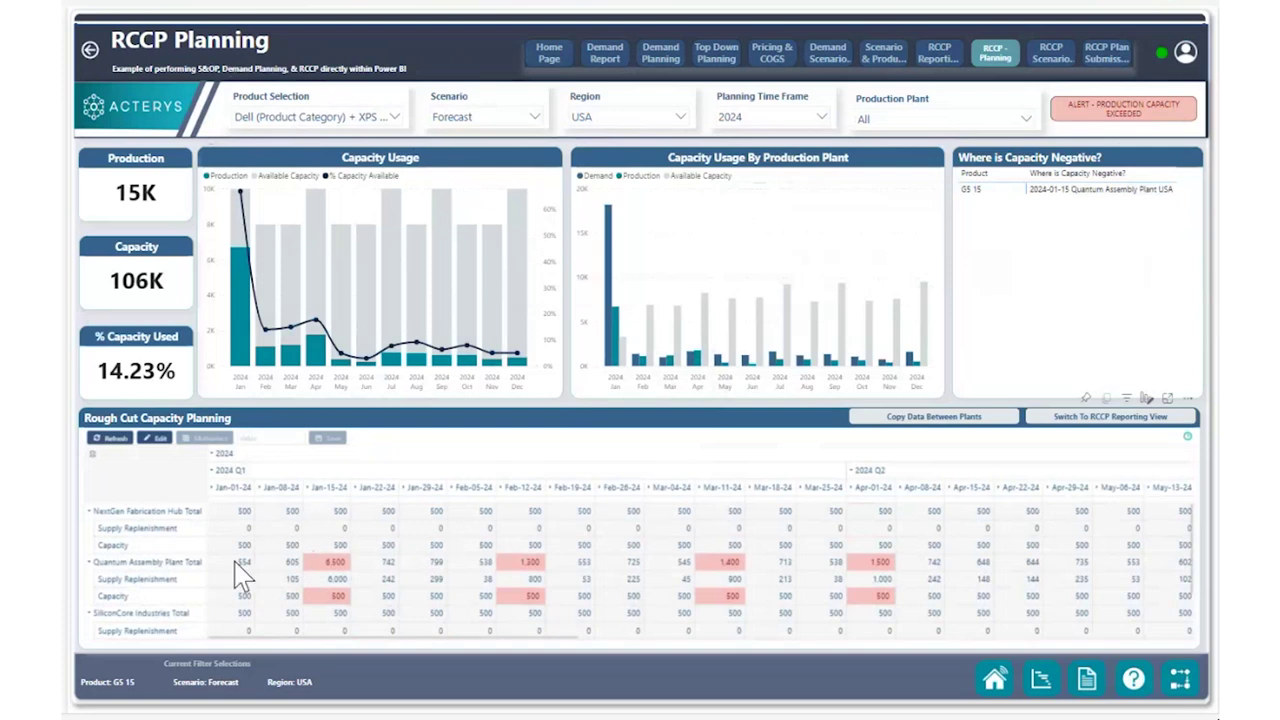
Turn on Edit and Multiselect mode for the capacity grid
click(151, 444)
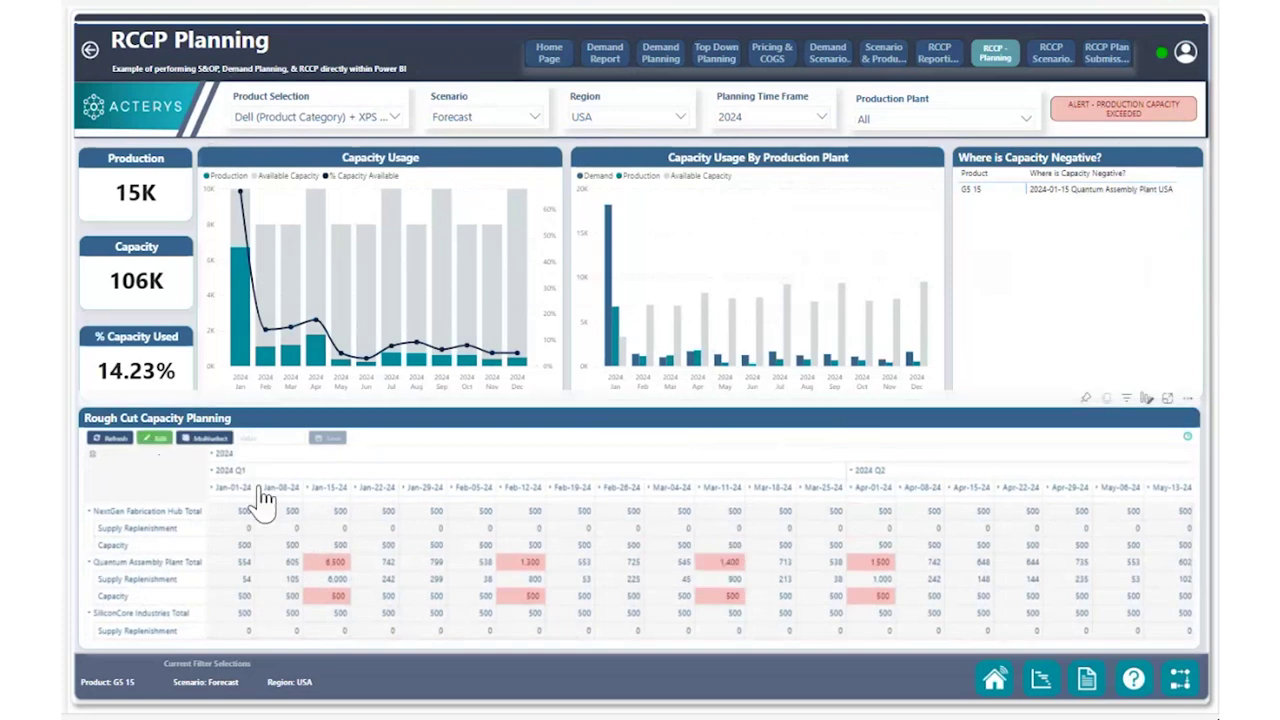
click(214, 439)
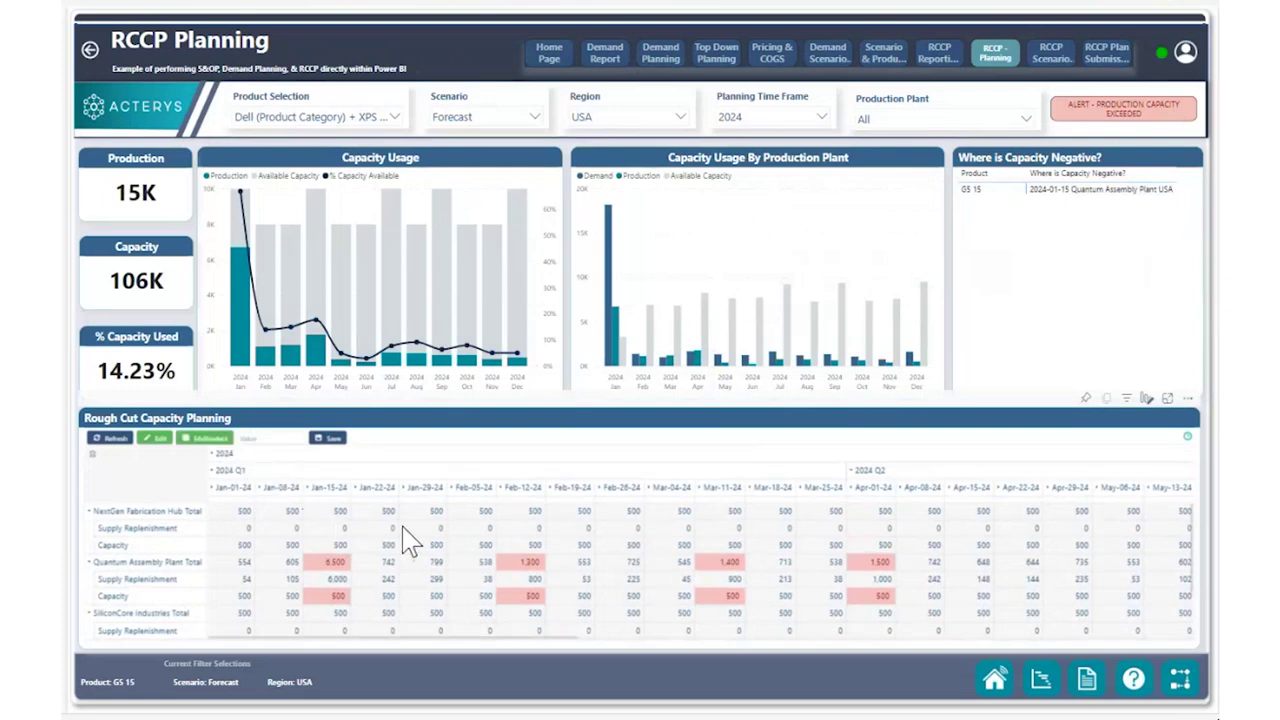
scroll(445, 555, down, 2)
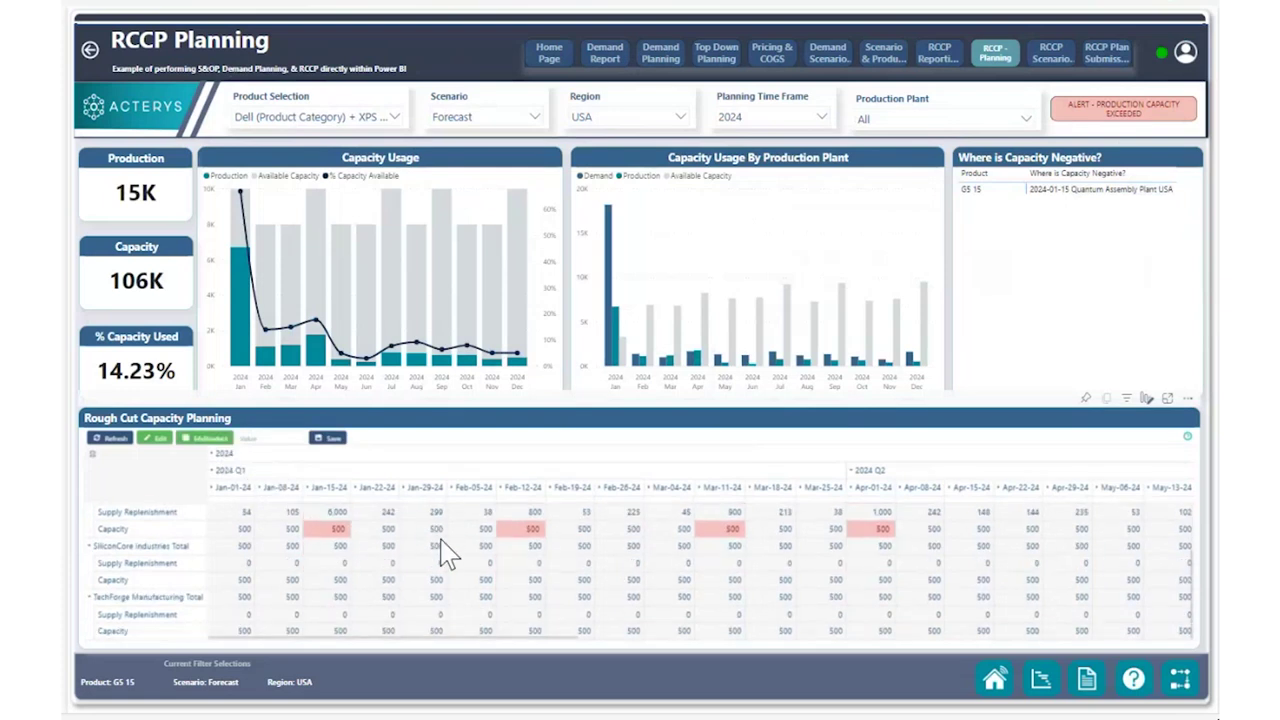
scroll(440, 552, up, 2)
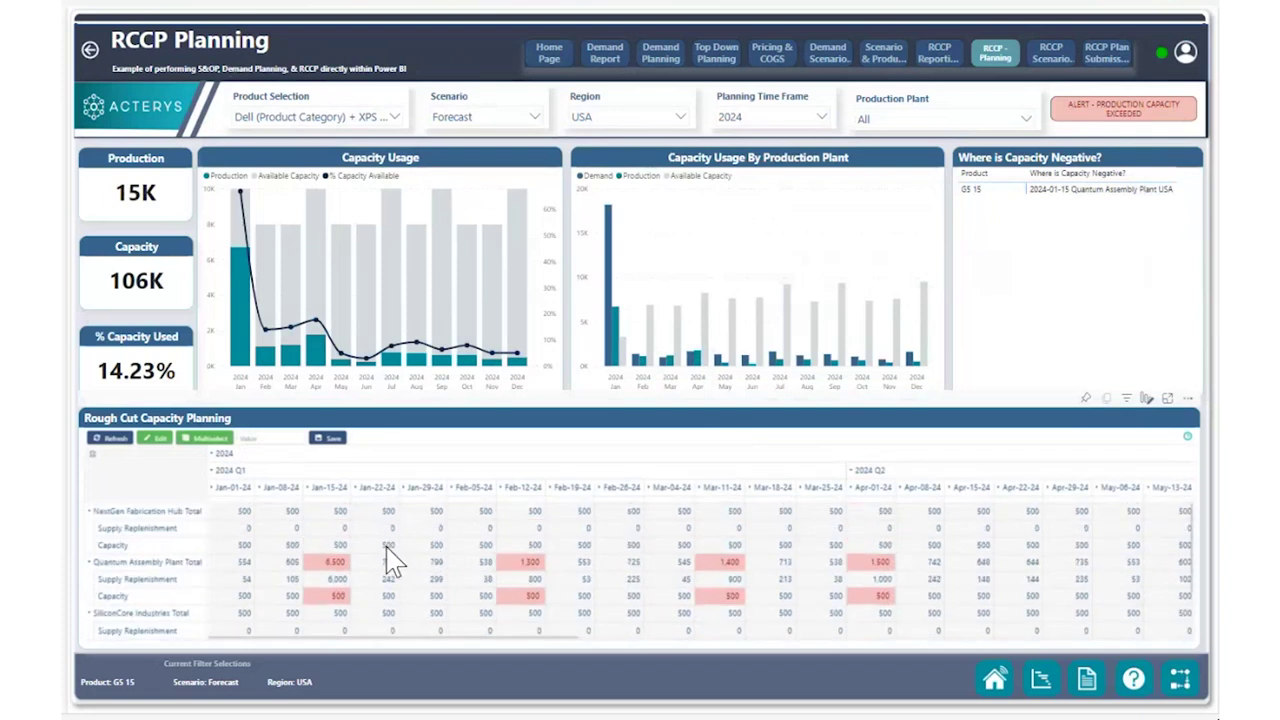
Select NextGen's Supply Replenishment cells from Jan-15-24 through Feb-12-24
drag(338, 531, 487, 527)
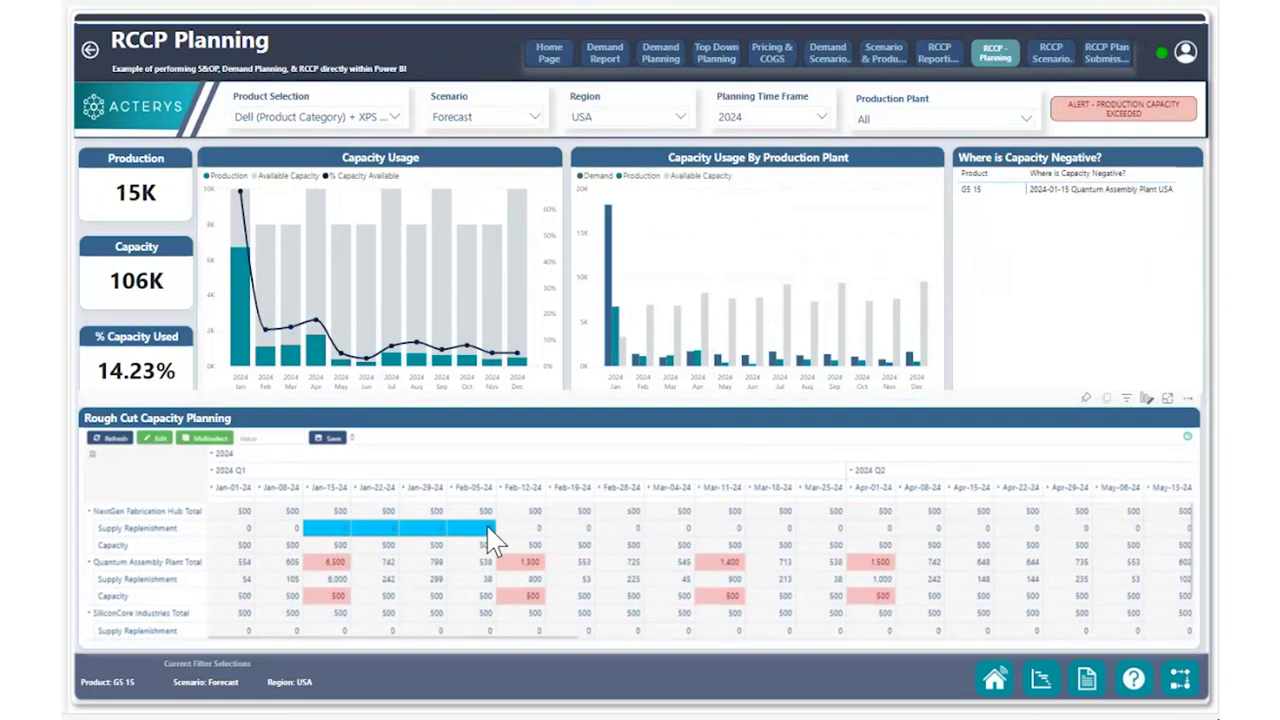
drag(478, 557, 545, 545)
scroll(540, 558, down, 1)
Add SiliconCore's and TechForge's Supply Replenishment rows from Jan-15-24 onward to the multiselection
scroll(545, 557, up, 1)
scroll(548, 556, down, 1)
scroll(470, 558, up, 1)
scroll(516, 550, down, 2)
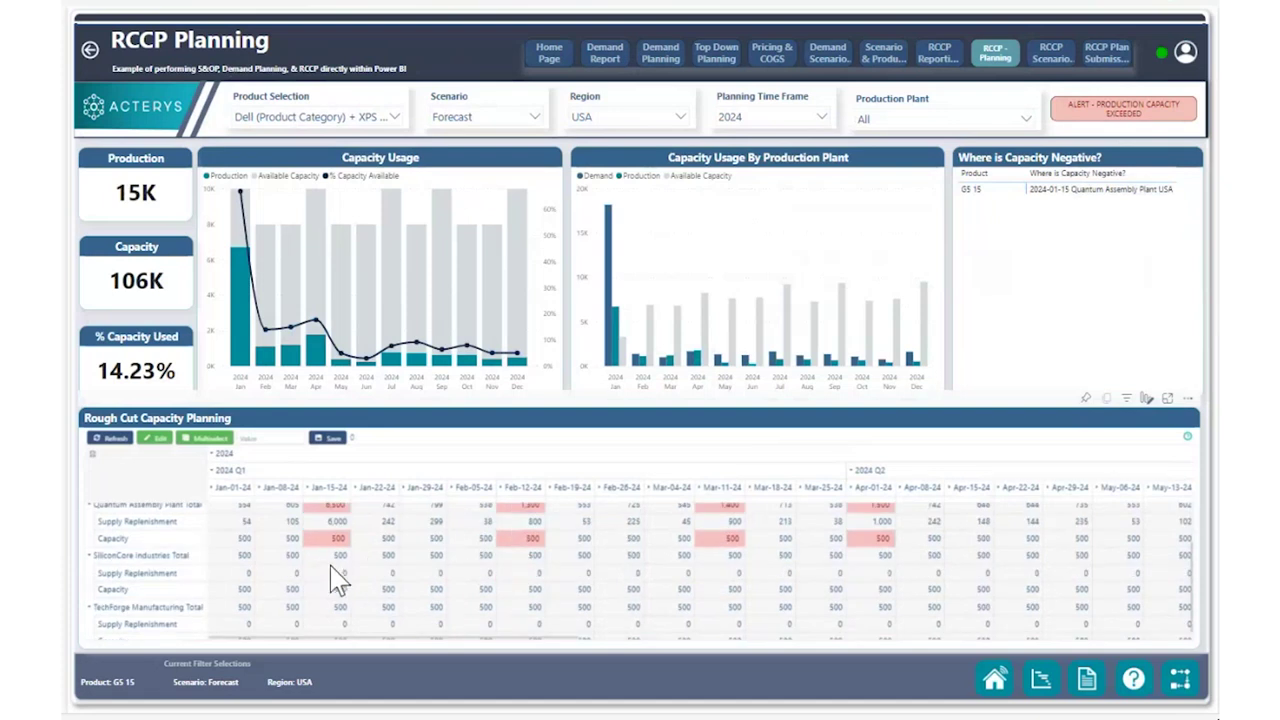
drag(336, 573, 541, 630)
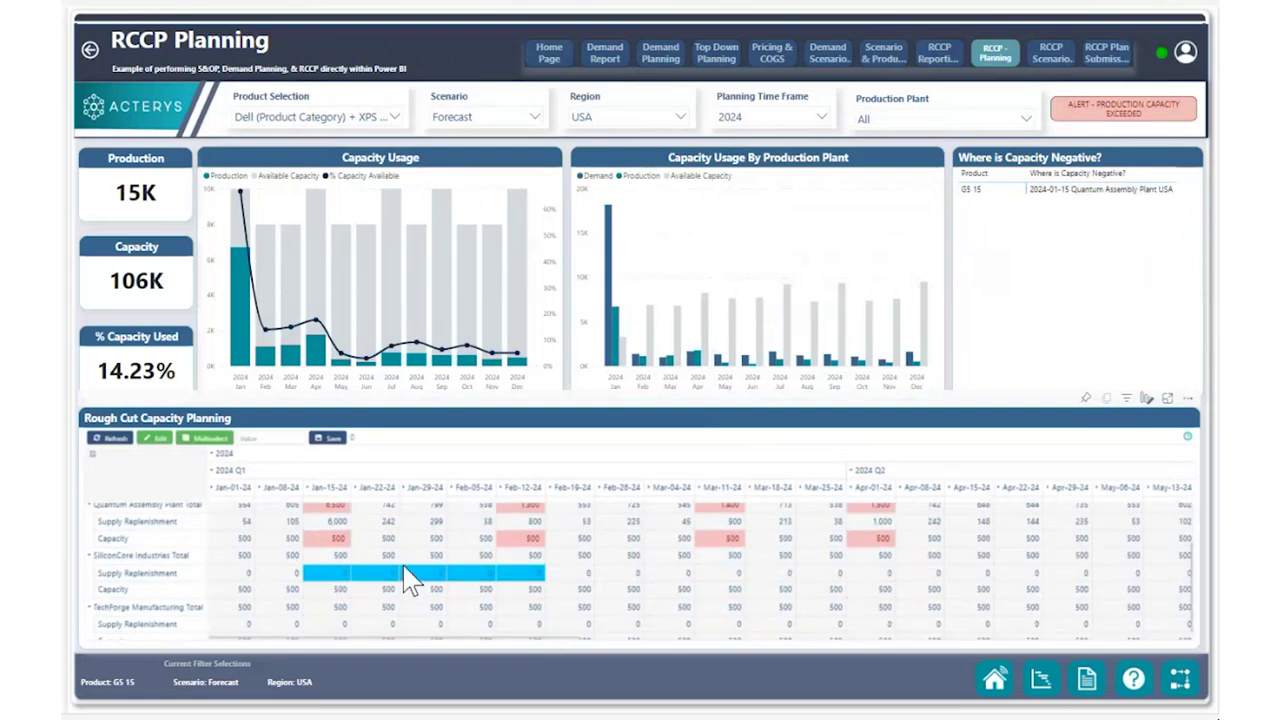
scroll(405, 582, down, 2)
drag(340, 615, 425, 610)
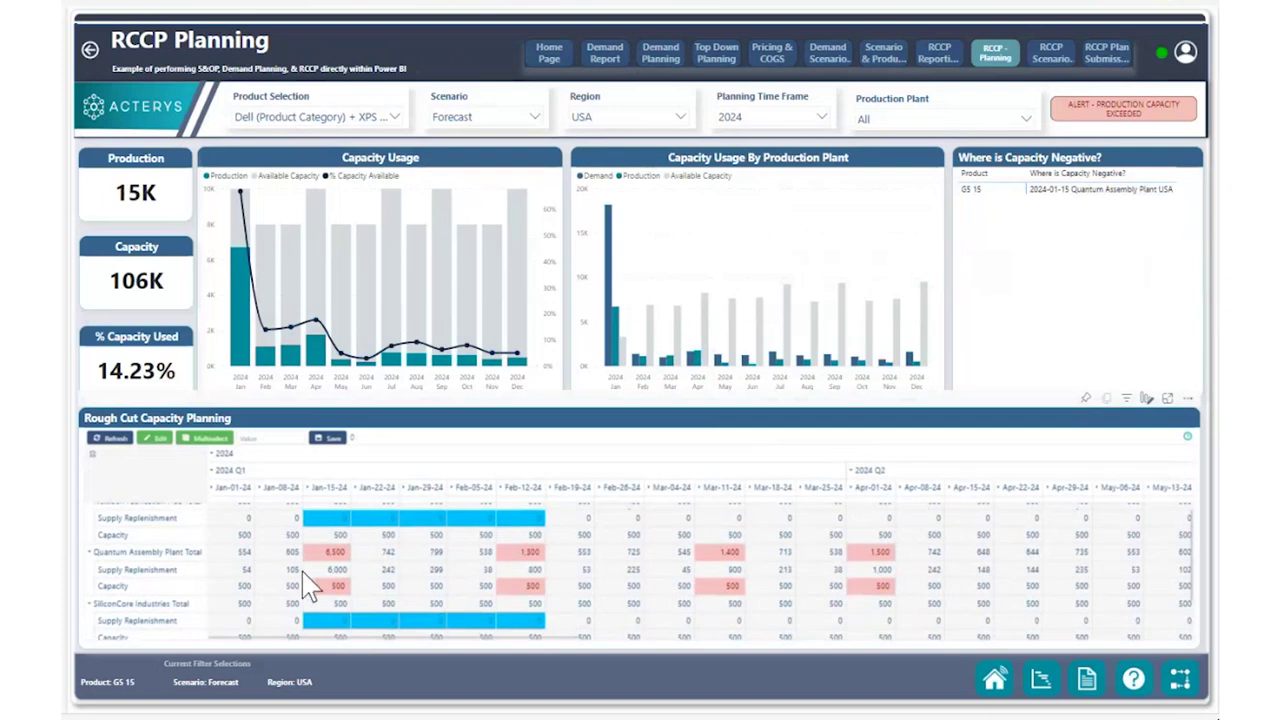
scroll(366, 584, down, 2)
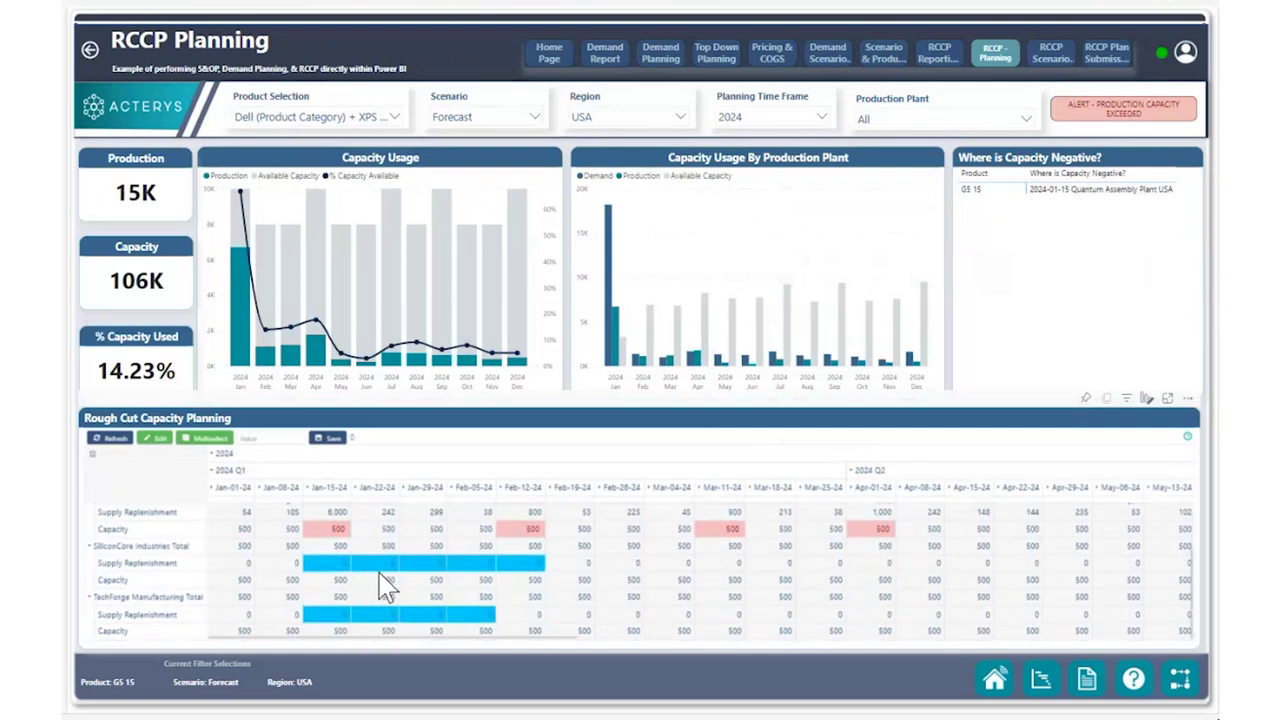
scroll(395, 590, up, 2)
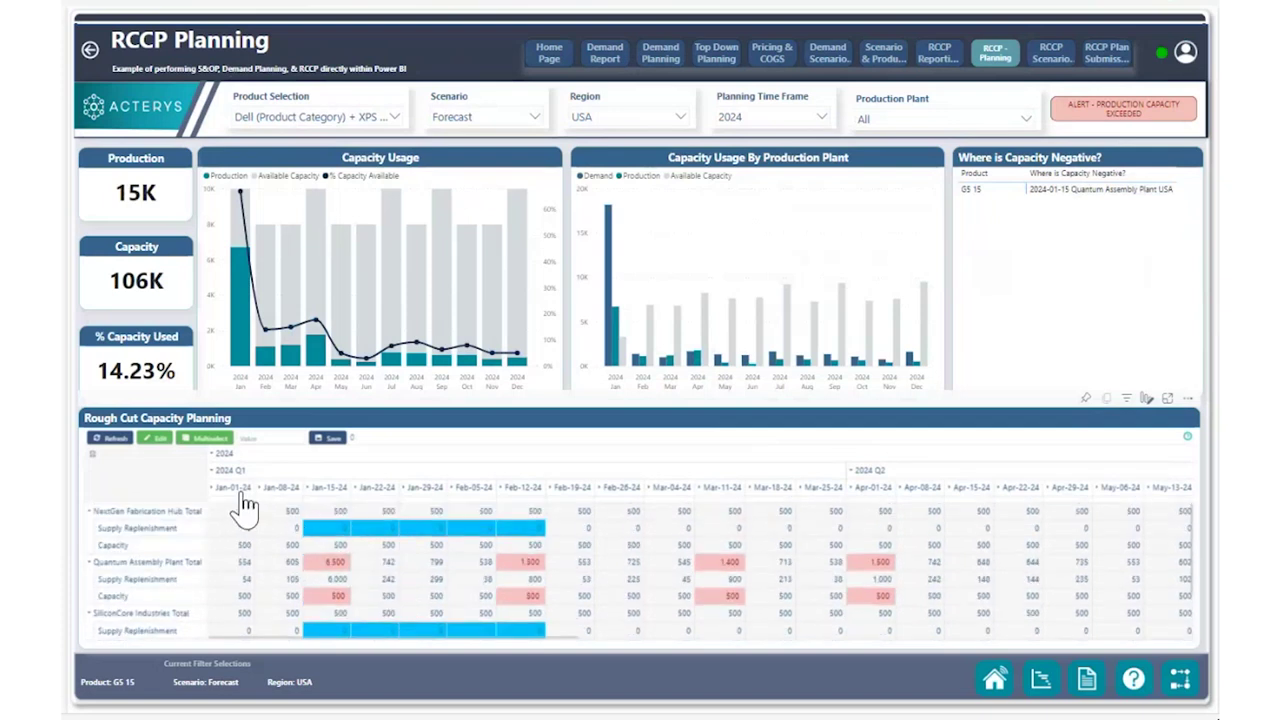
Write 400 into all selected Supply Replenishment cells and save
click(267, 440)
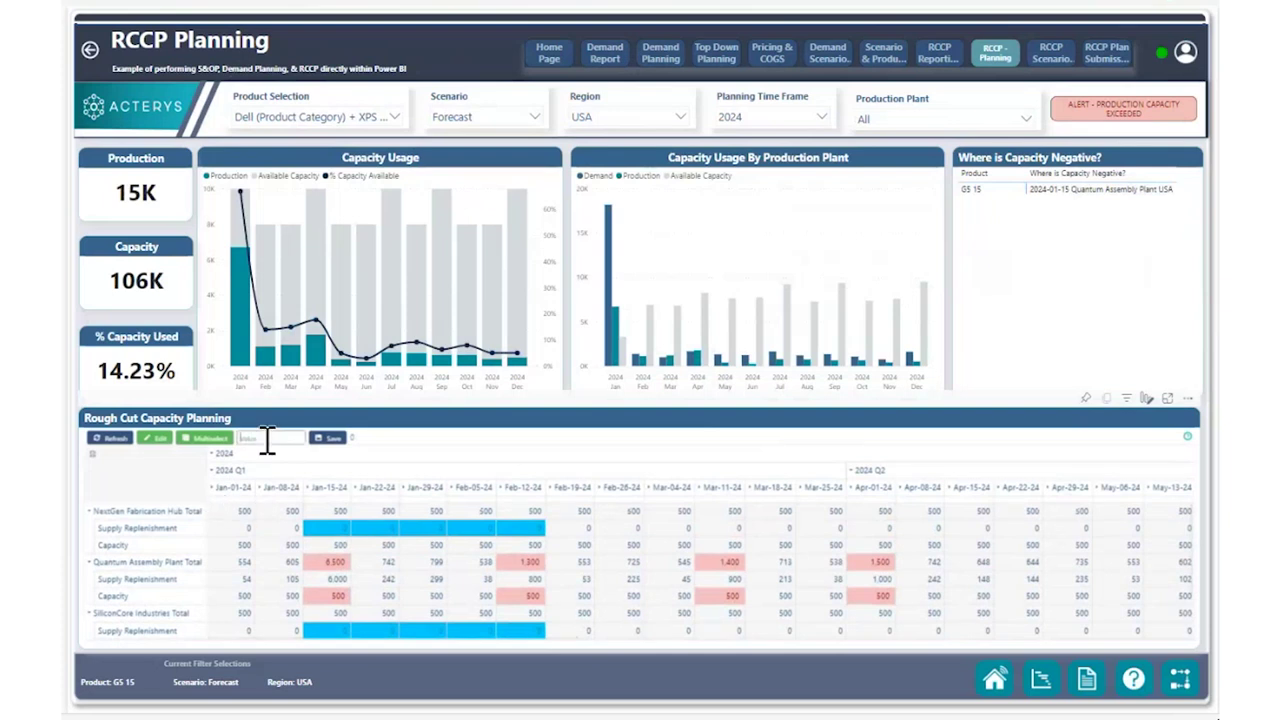
click(330, 437)
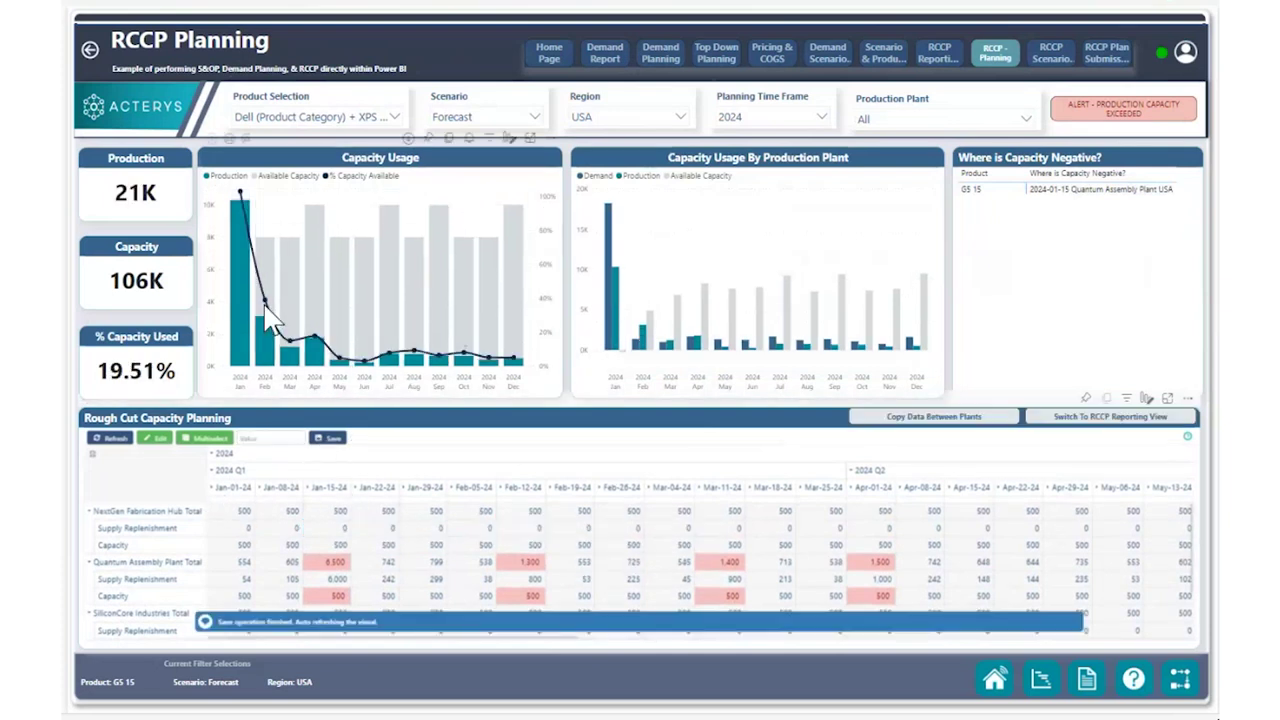
scroll(415, 577, down, 2)
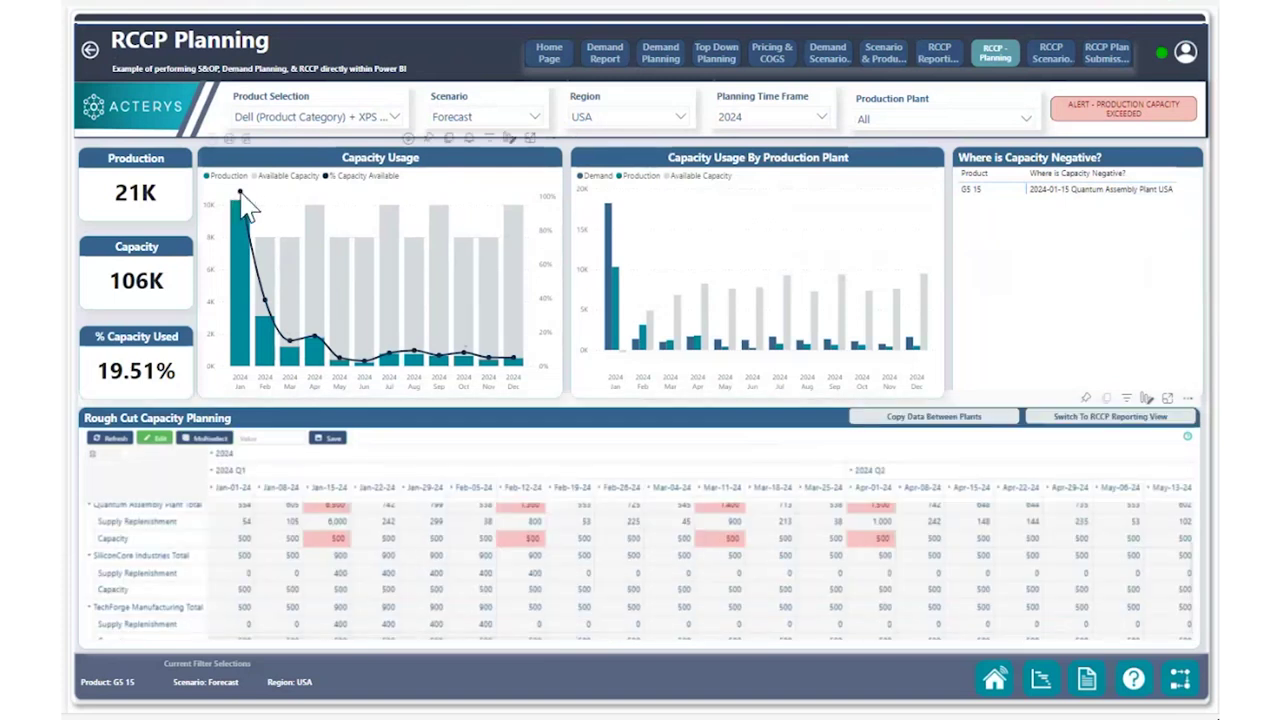
scroll(414, 620, up, 2)
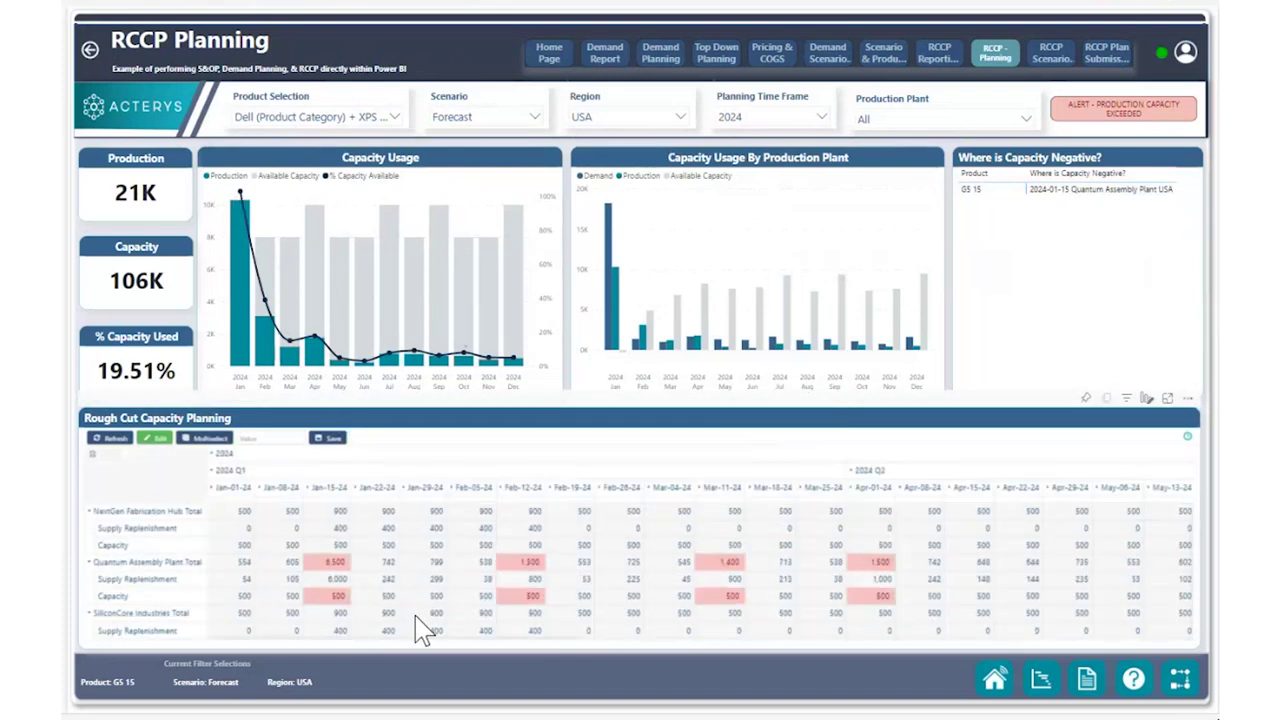
Set Quantum Assembly Plant's Jan-15-24 Supply Replenishment to 400 and save
click(340, 579)
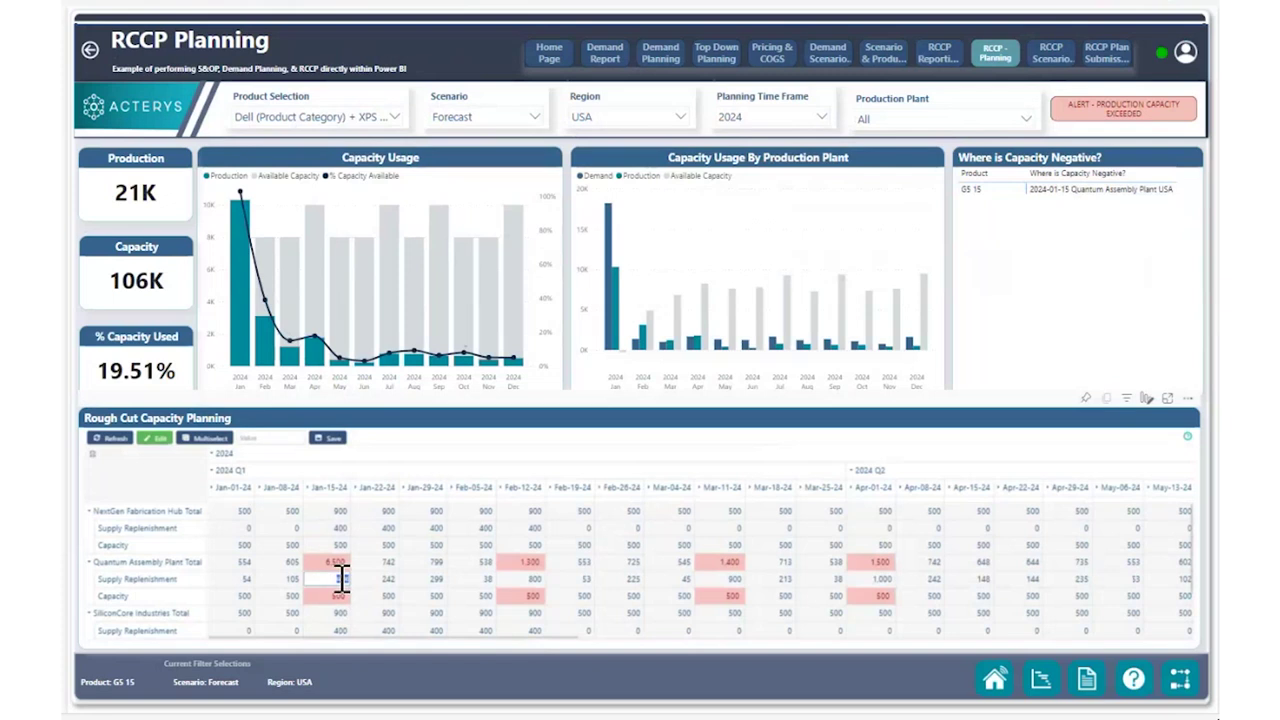
key(Return)
click(326, 440)
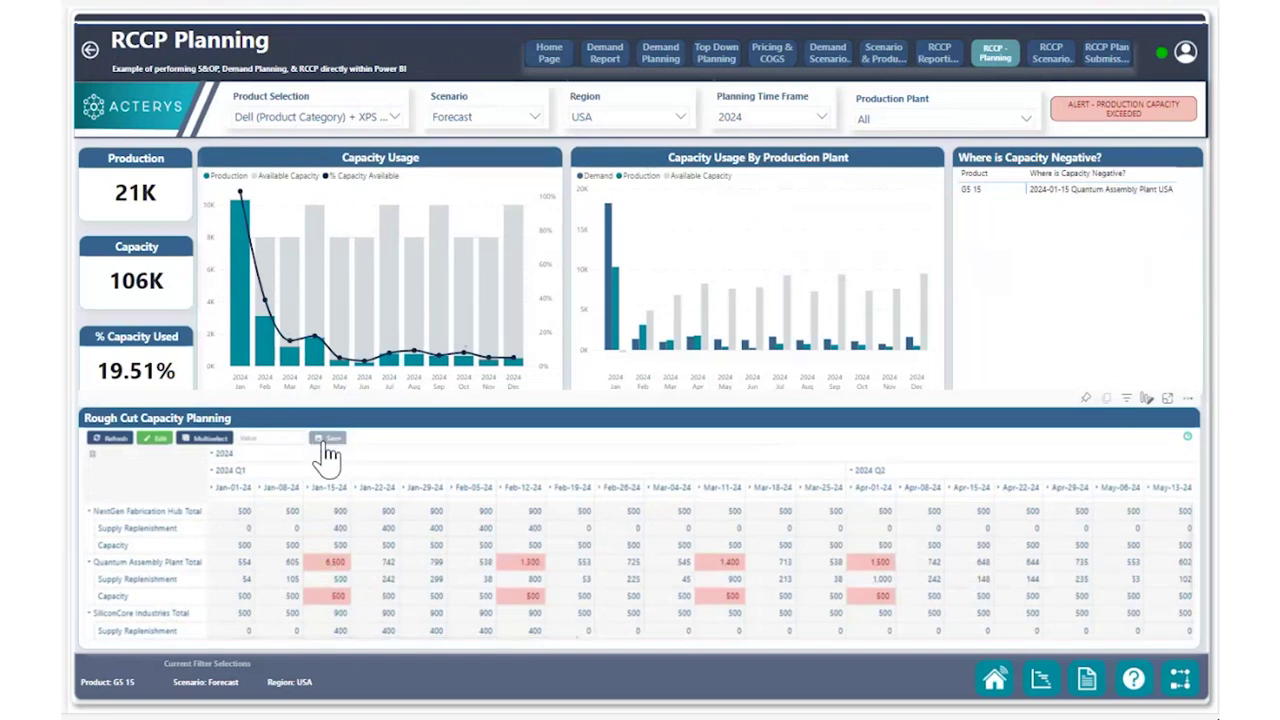
click(340, 579)
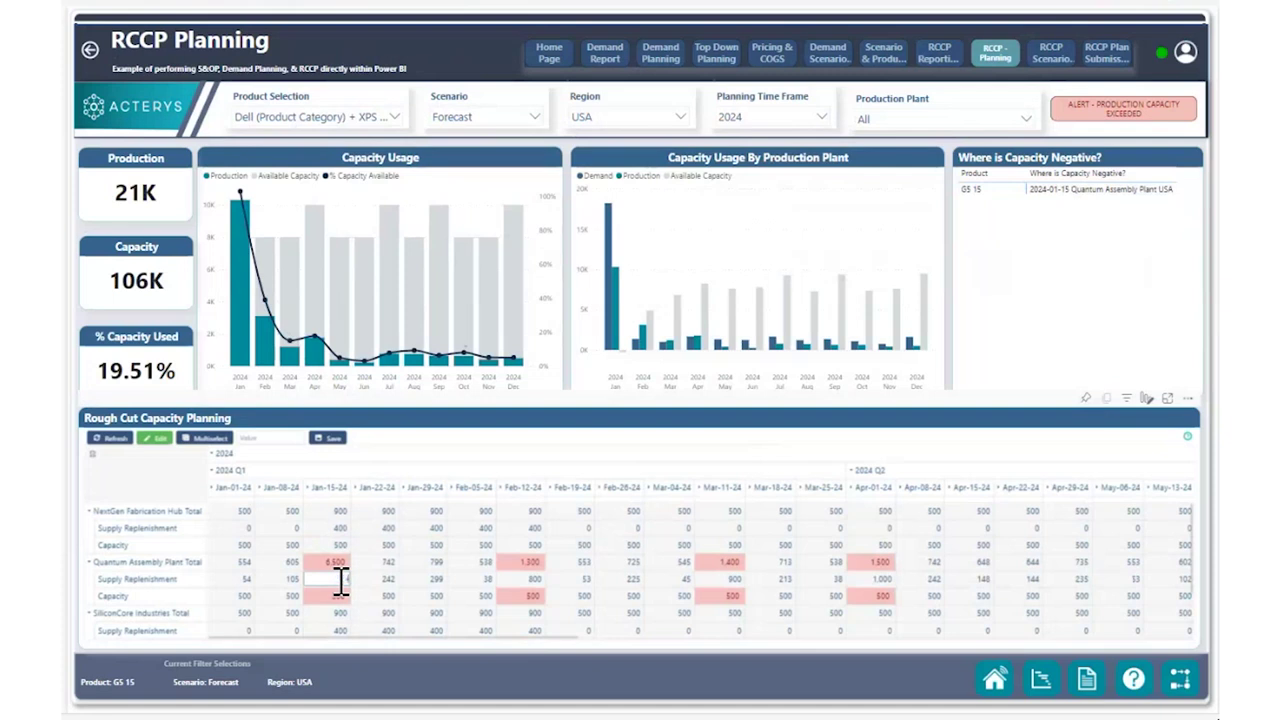
click(330, 439)
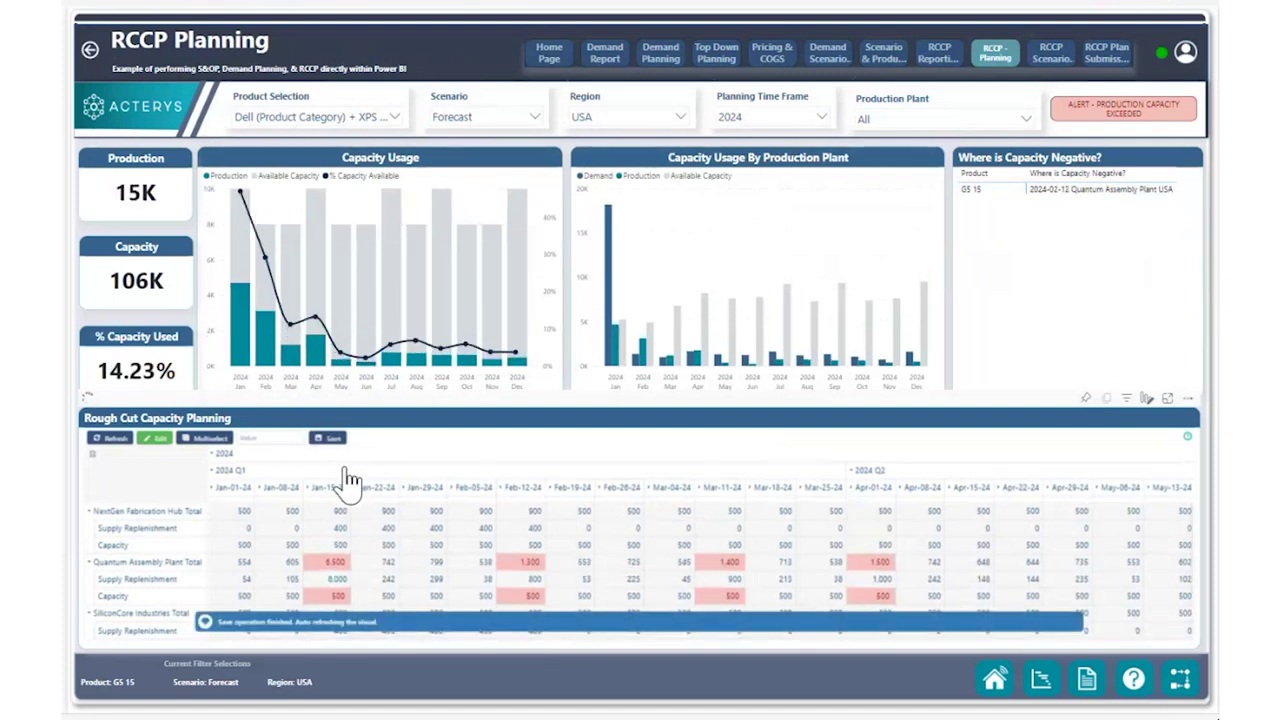
mouse_move(240, 297)
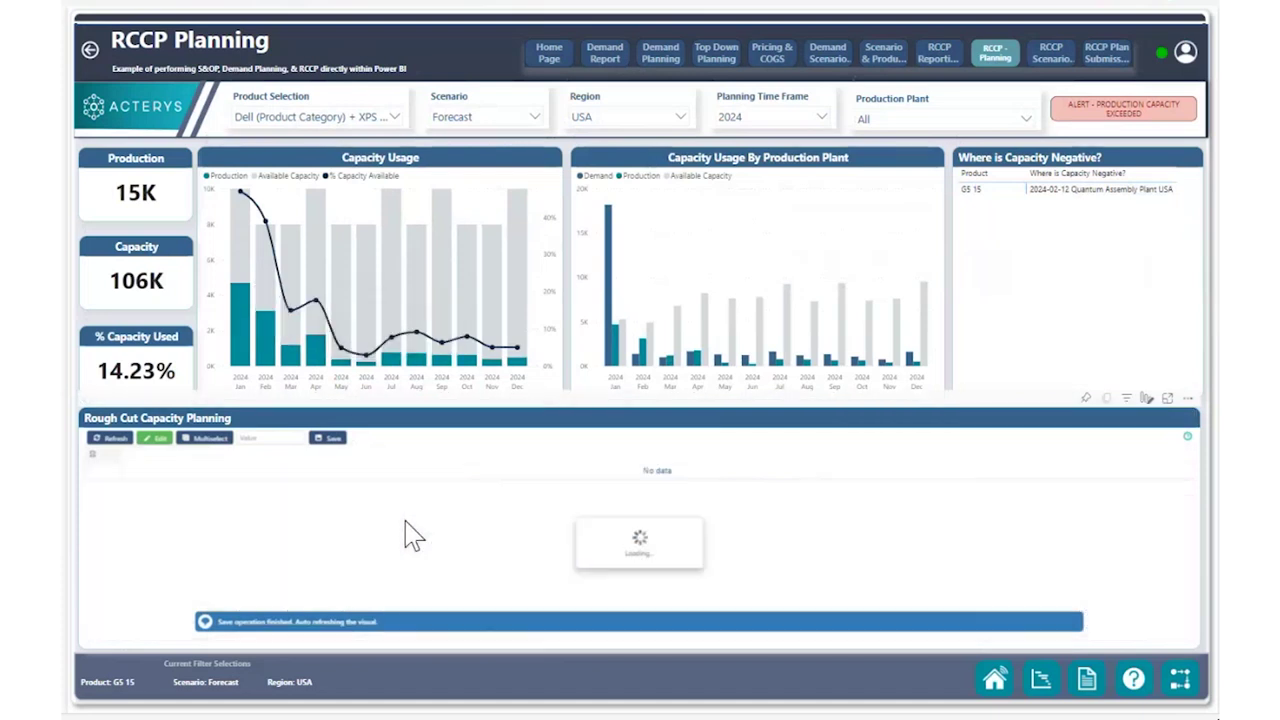
scroll(413, 535, down, 1)
scroll(413, 535, up, 1)
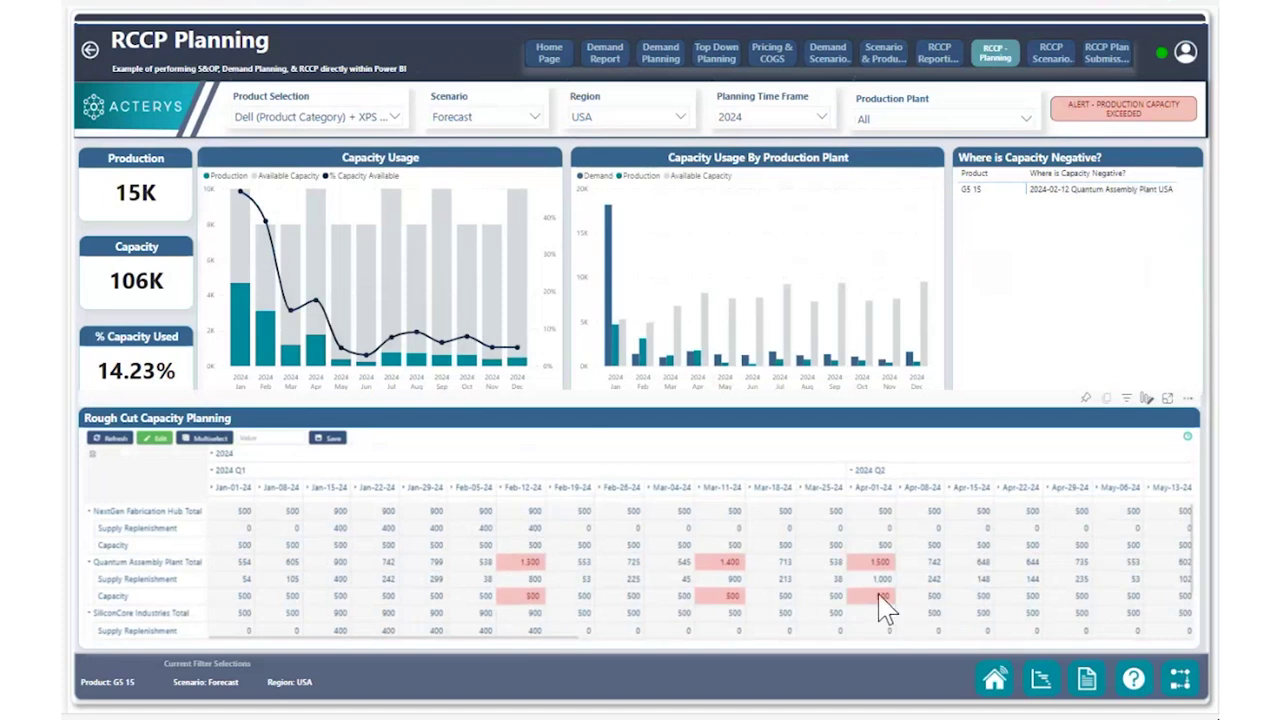
scroll(617, 591, down, 1)
scroll(560, 530, up, 1)
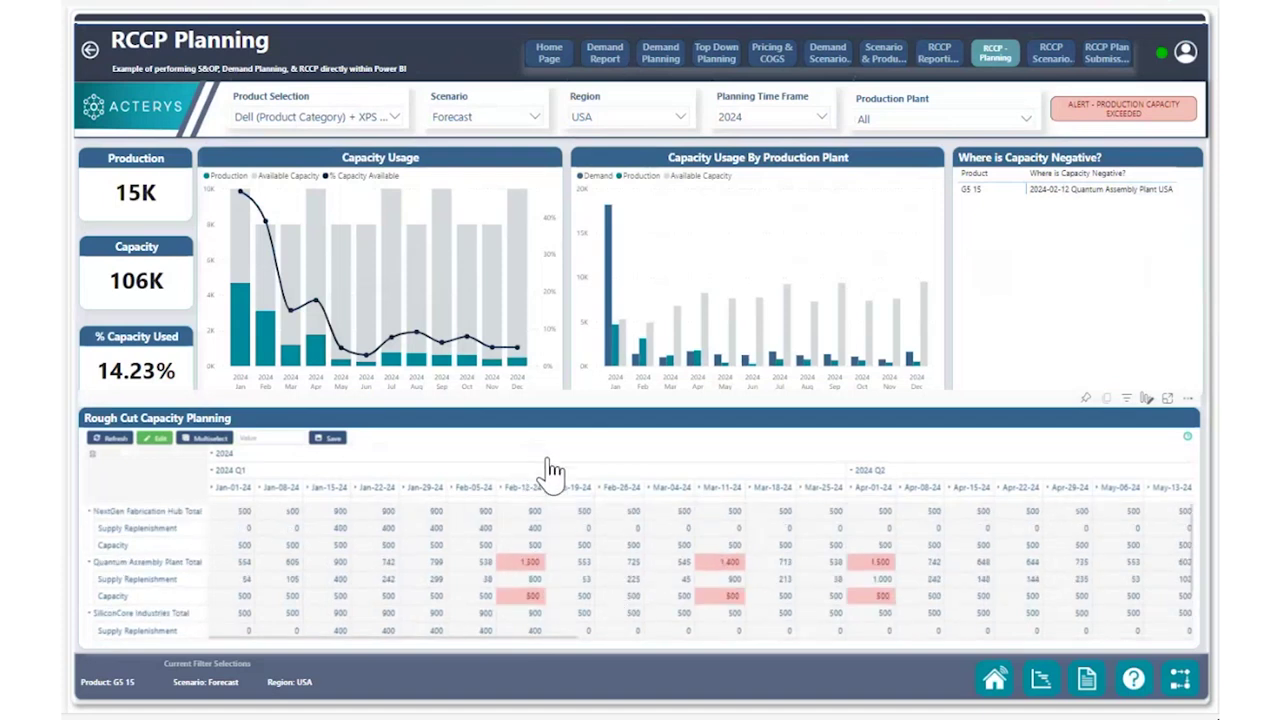